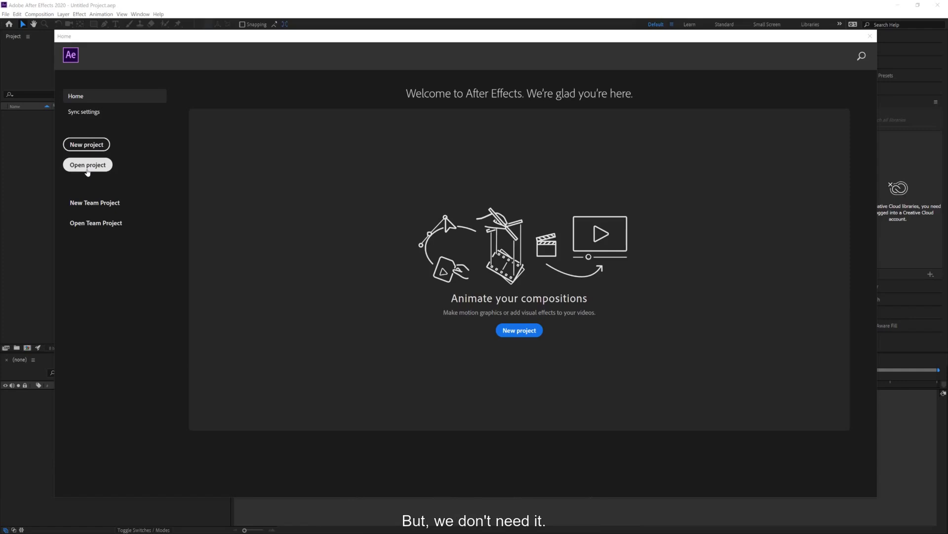
Close the welcome home screen and open the General preferences.
click(871, 37)
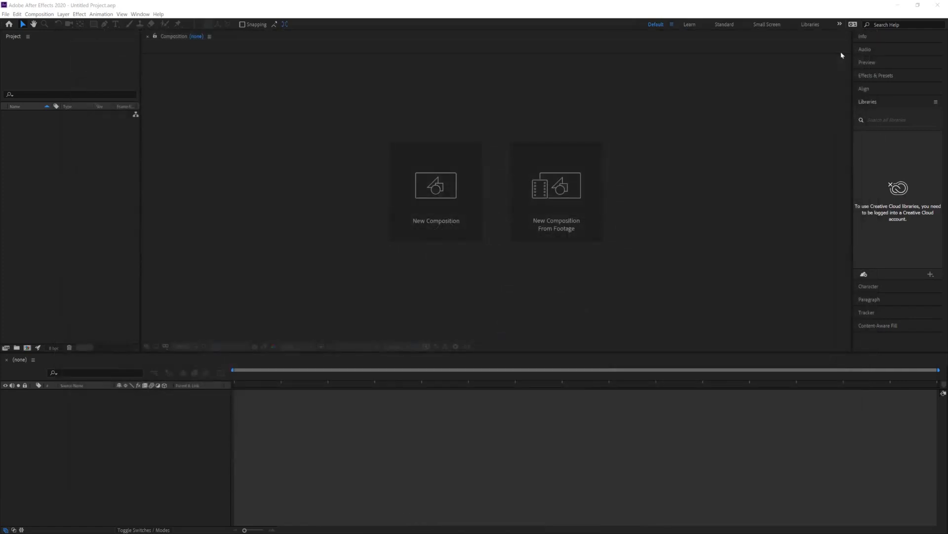
click(878, 102)
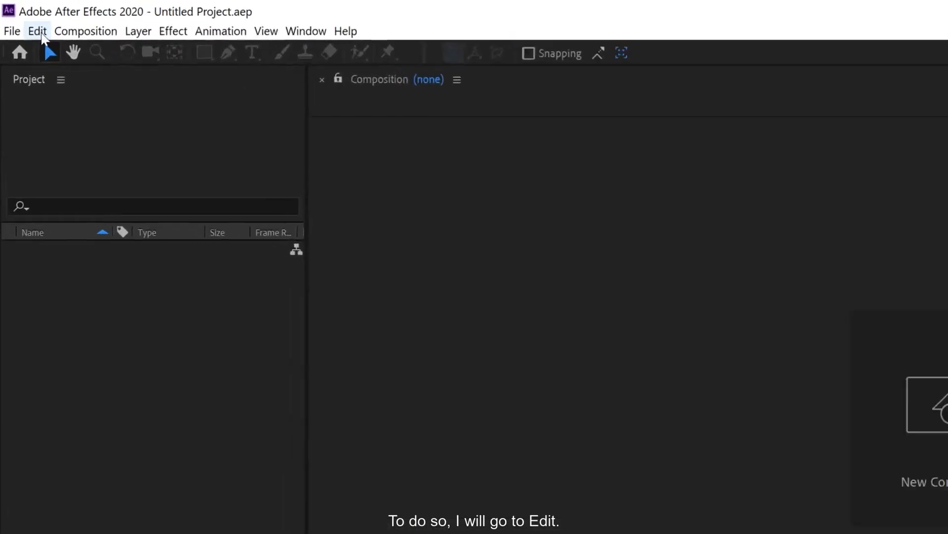
click(38, 31)
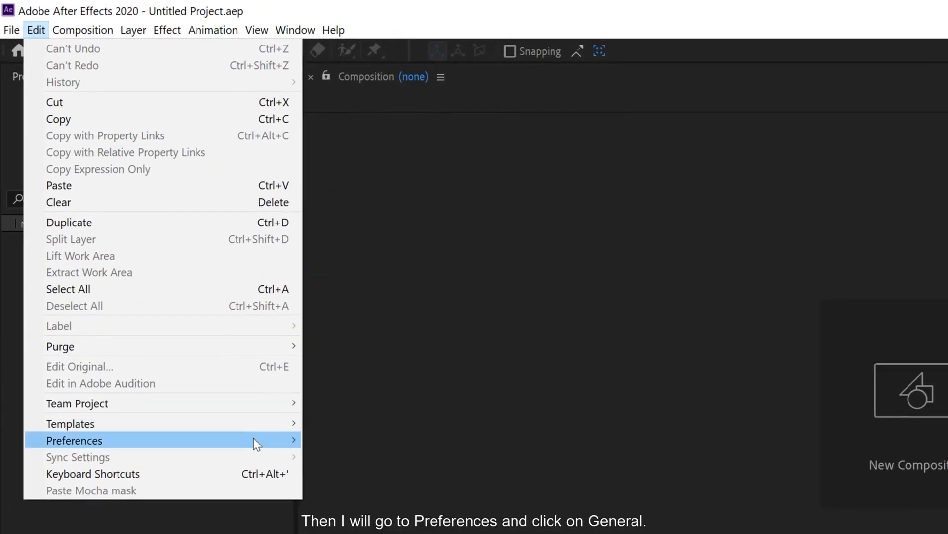
mouse_move(254, 439)
click(315, 447)
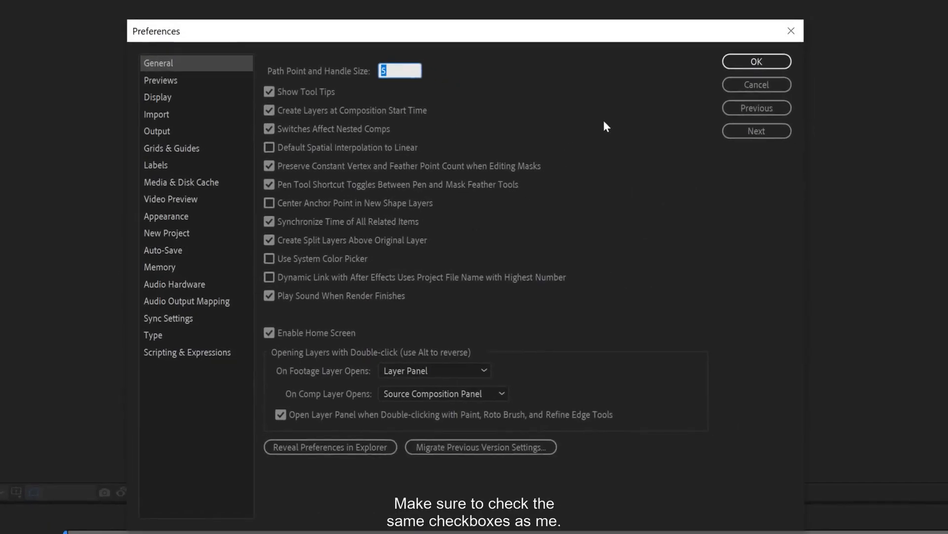
click(604, 121)
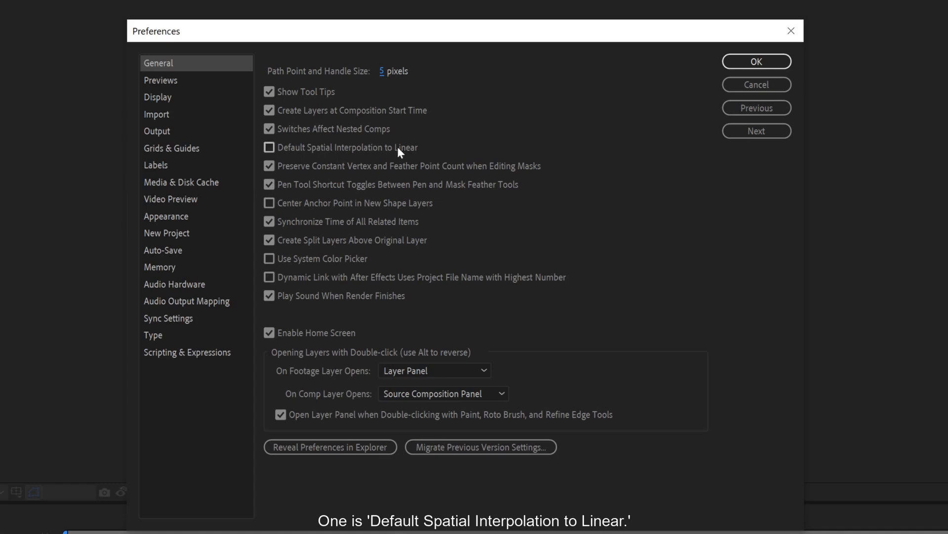
Enable Default Spatial Interpolation to Linear and Center Anchor Point in New Shape Layers, disable the Home Screen, and open the Media & Disk Cache preferences.
click(272, 150)
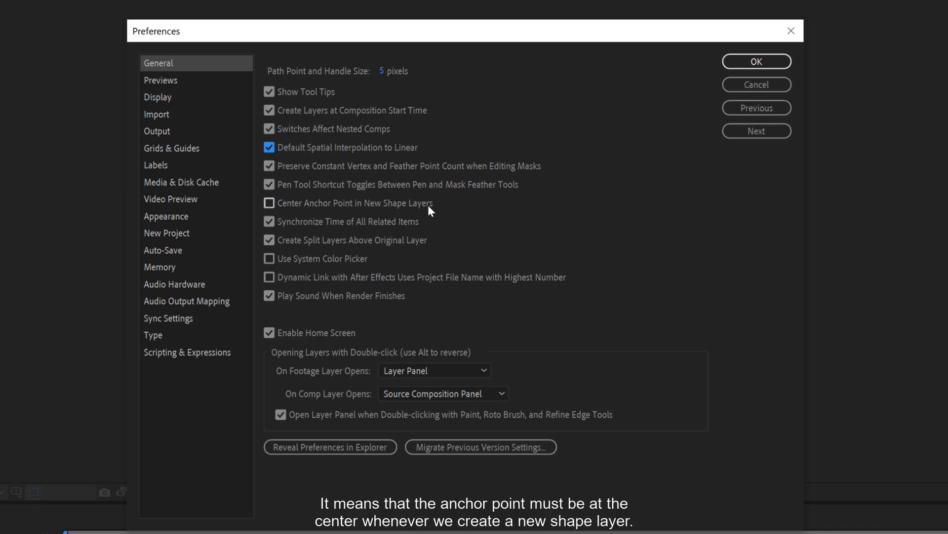
click(269, 203)
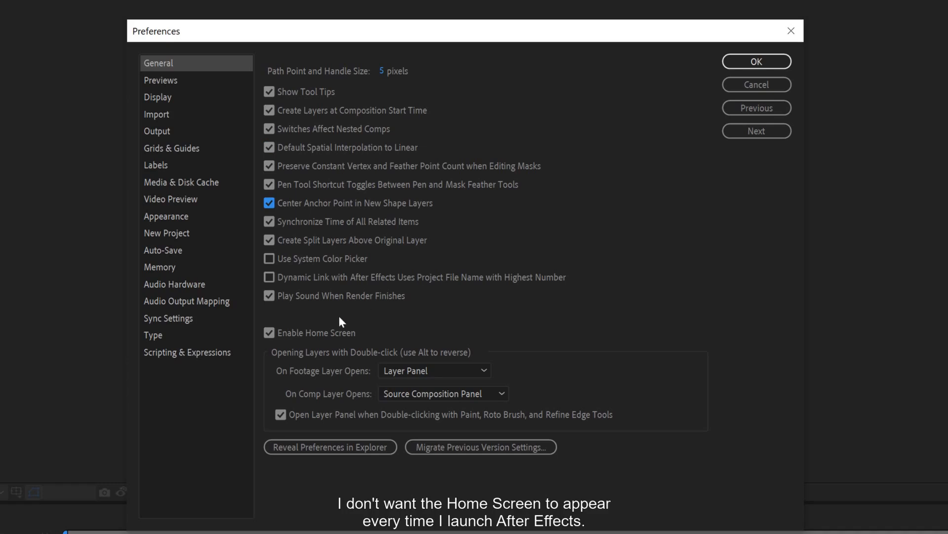
click(268, 333)
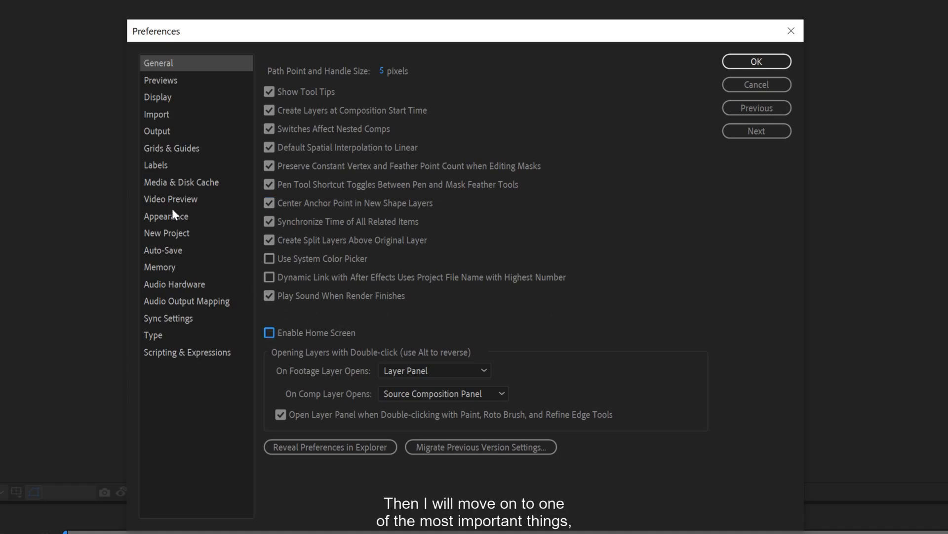
click(170, 183)
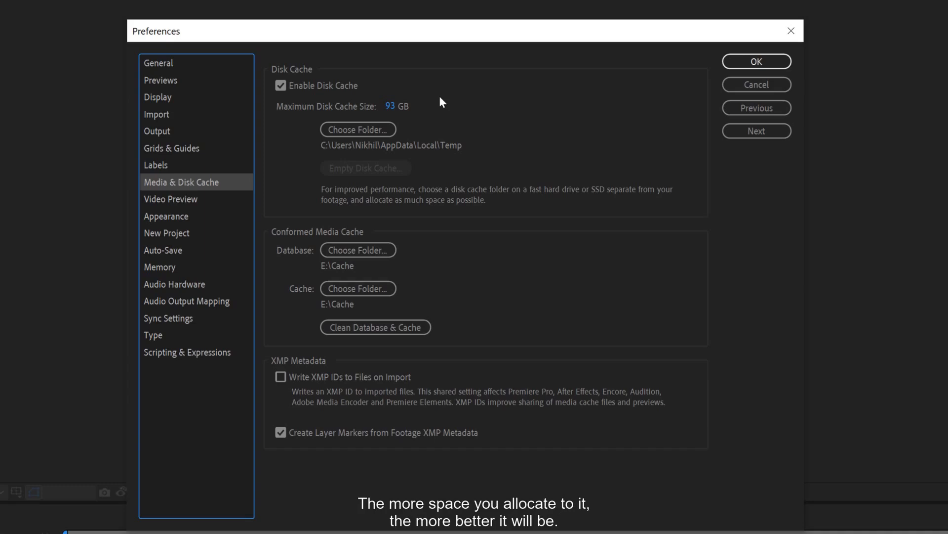
Try to assign the root of the Cache (E:) drive as the disk cache folder.
click(354, 131)
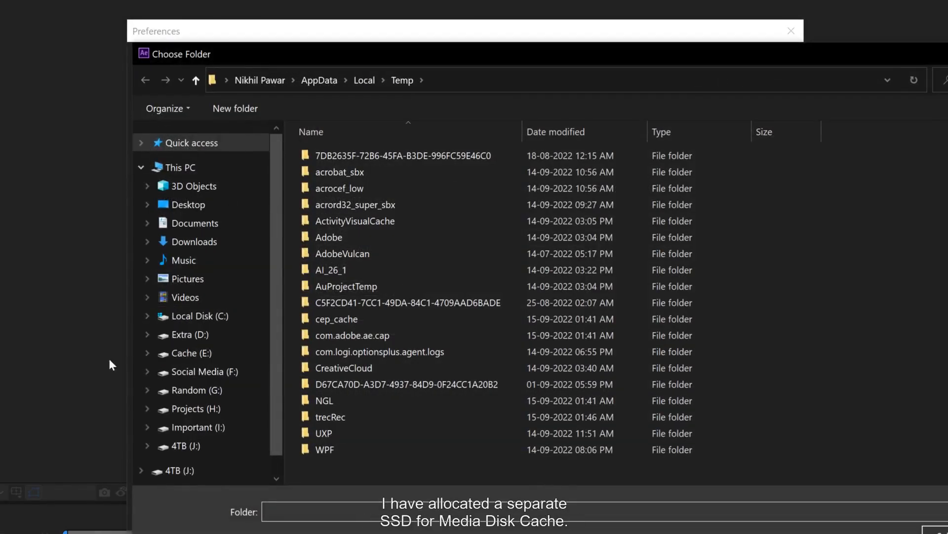
click(195, 362)
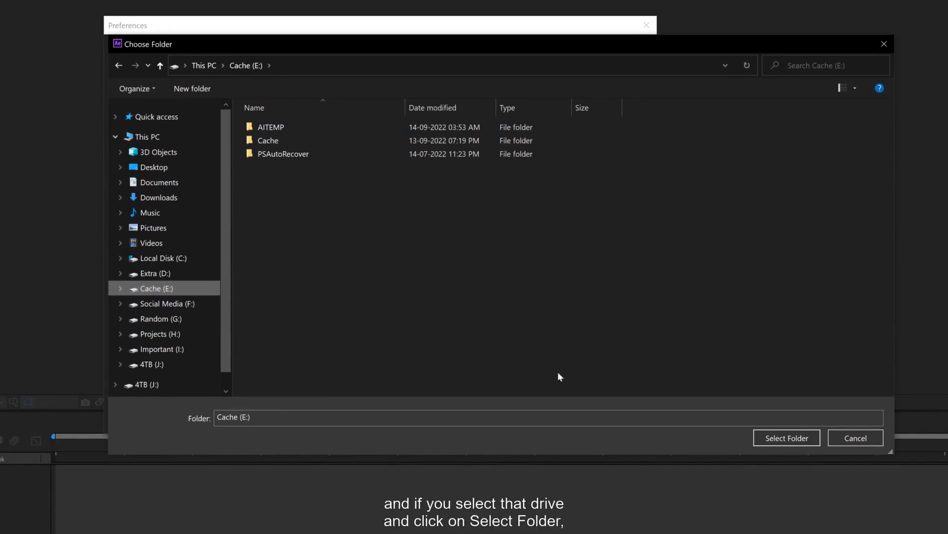
click(787, 437)
click(528, 312)
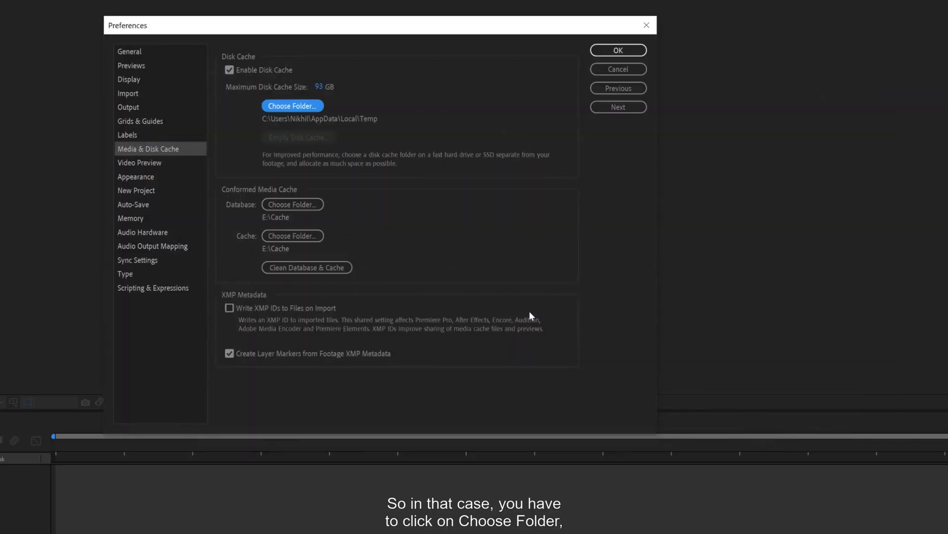
Set the disk cache folder to E:\Cache and the maximum disk cache size to 400 GB.
click(304, 105)
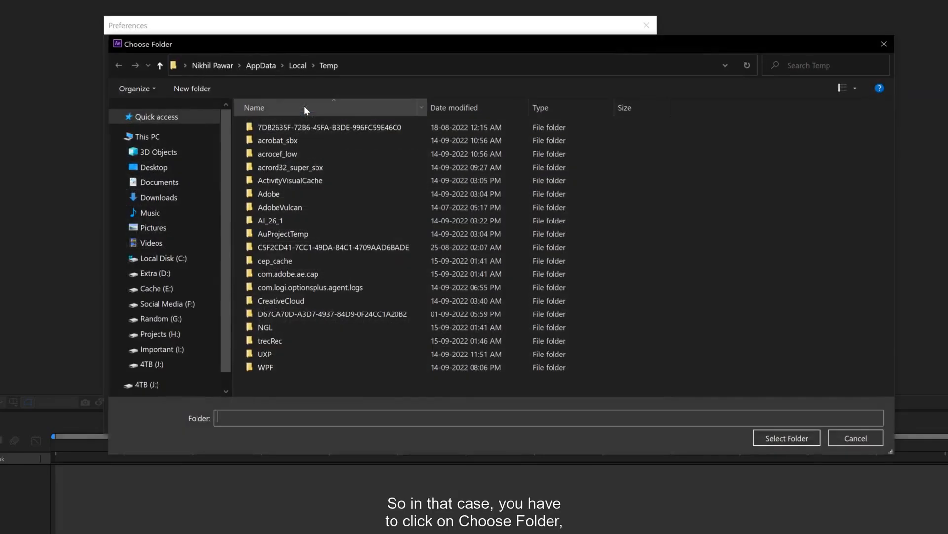
click(156, 289)
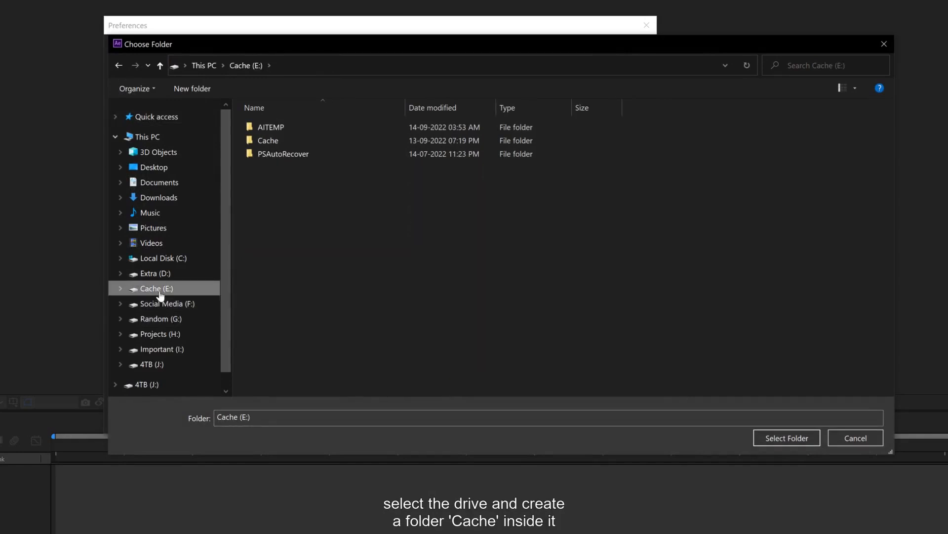
click(278, 146)
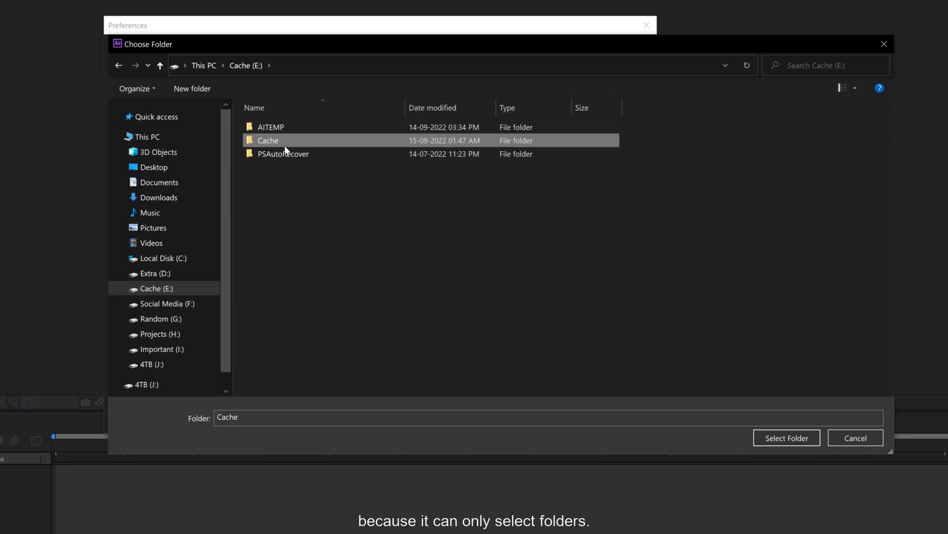
click(773, 441)
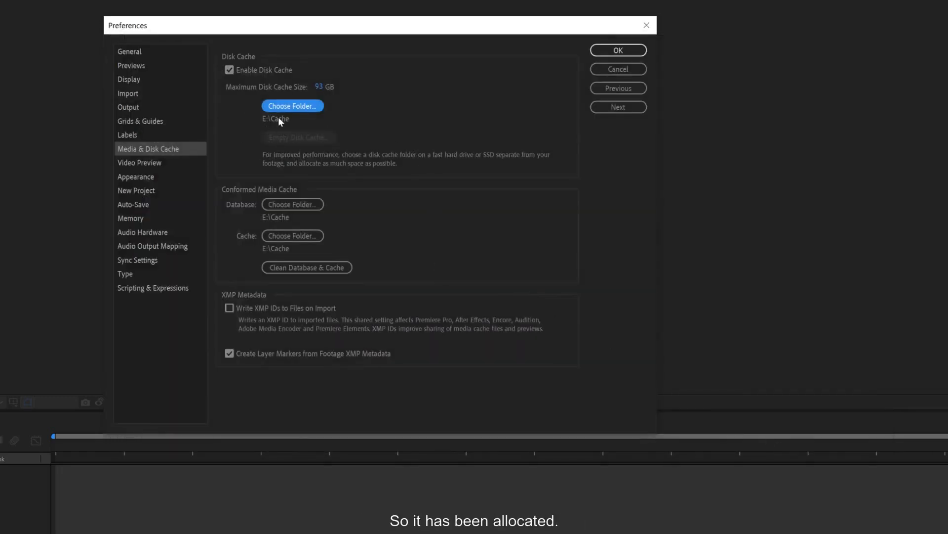
click(320, 88)
text(400)
click(389, 85)
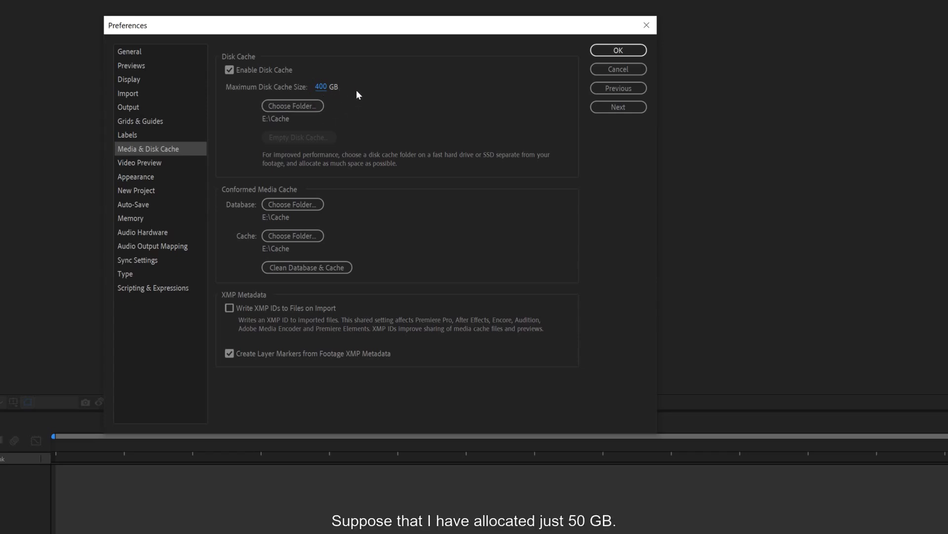
Set the maximum disk cache size to 50 GB.
click(321, 90)
text(50)
click(384, 78)
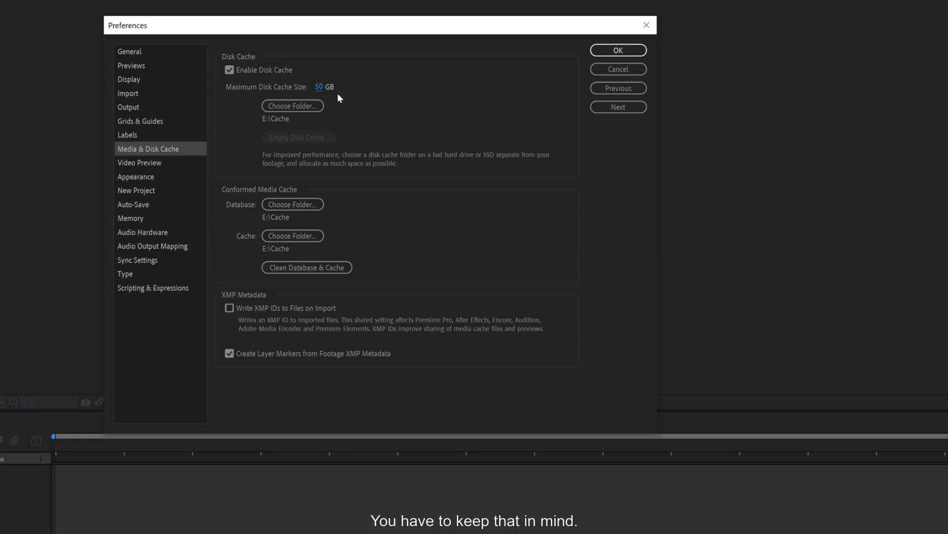
Set the maximum disk cache size back to 400 GB and clean the conformed media database and cache.
click(320, 88)
text(400)
key(Return)
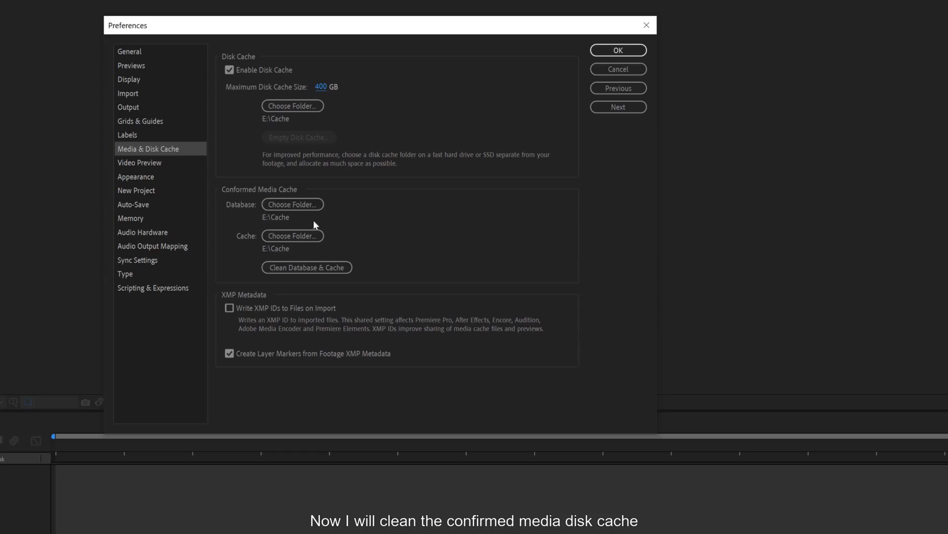
click(293, 269)
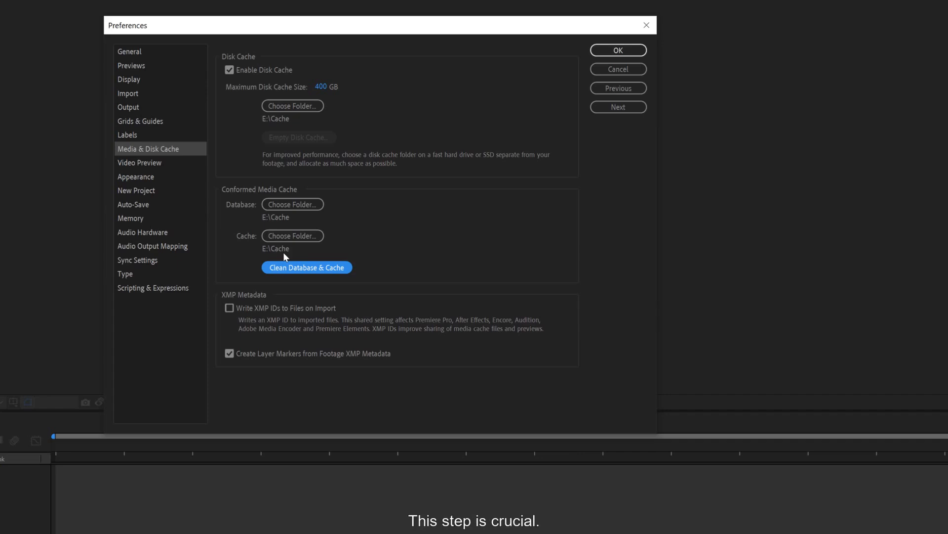
In the Scripting & Expressions preferences, allow scripts to write files and access the network, enable the JavaScript Debugger, and apply the changes.
click(155, 289)
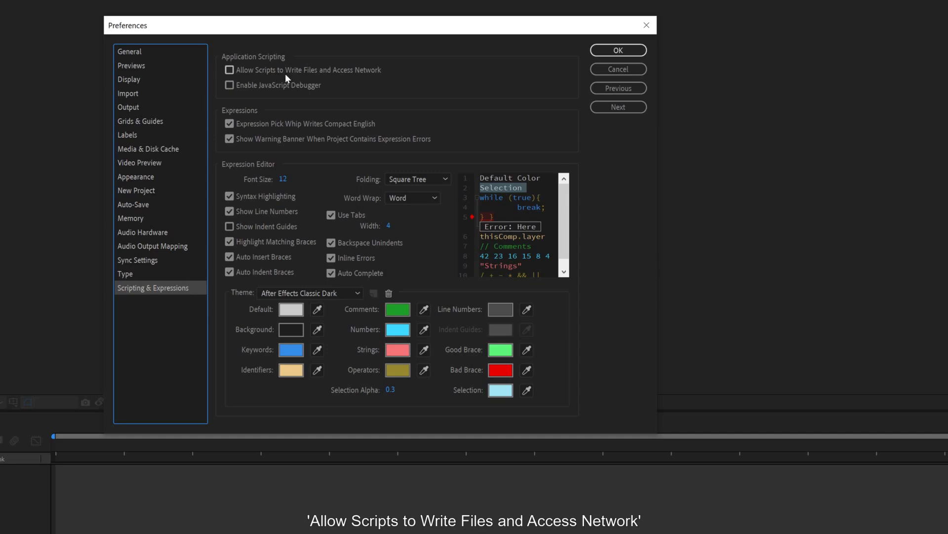
click(236, 71)
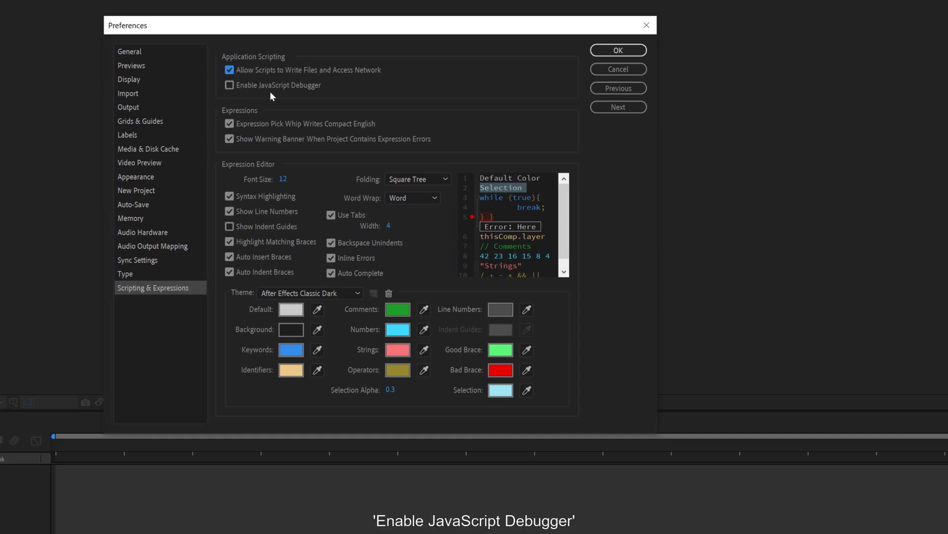
click(233, 85)
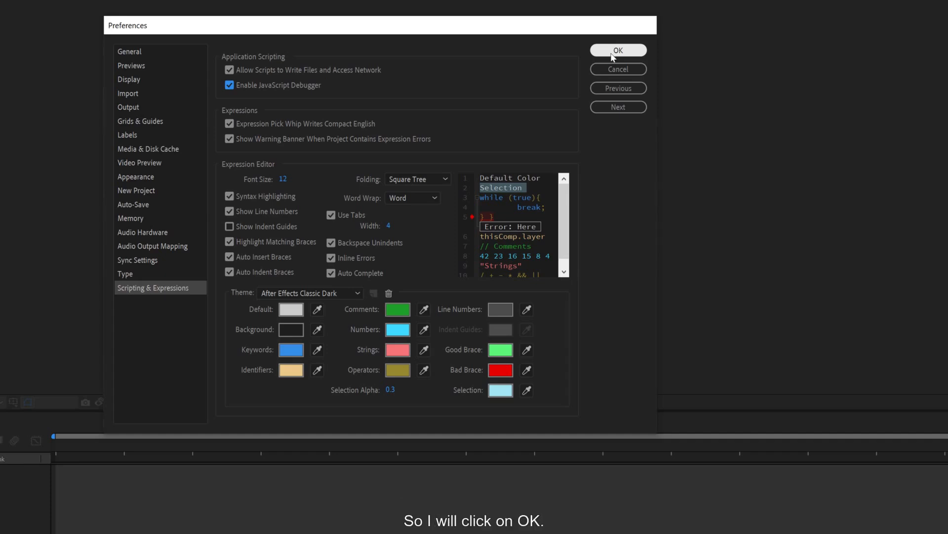
click(613, 55)
click(341, 344)
click(497, 345)
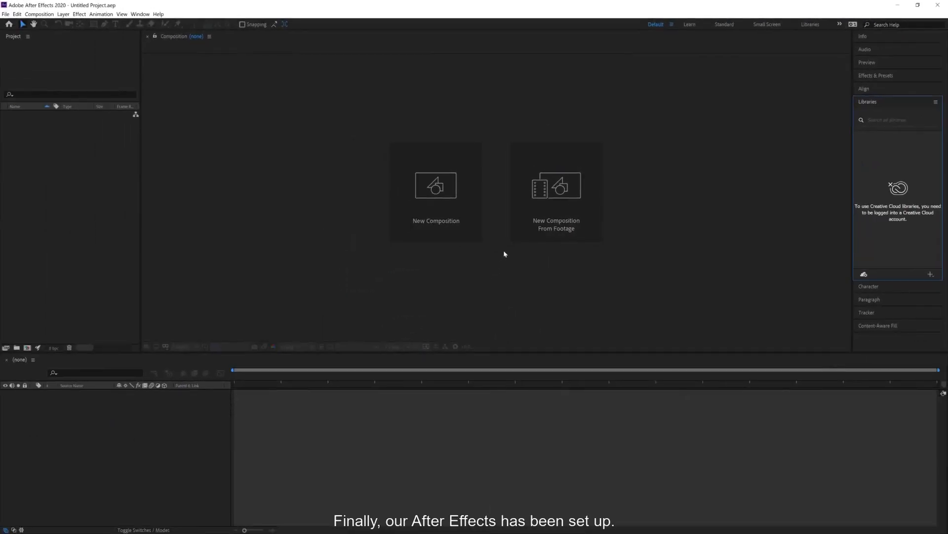
Collapse the Libraries panel.
click(869, 104)
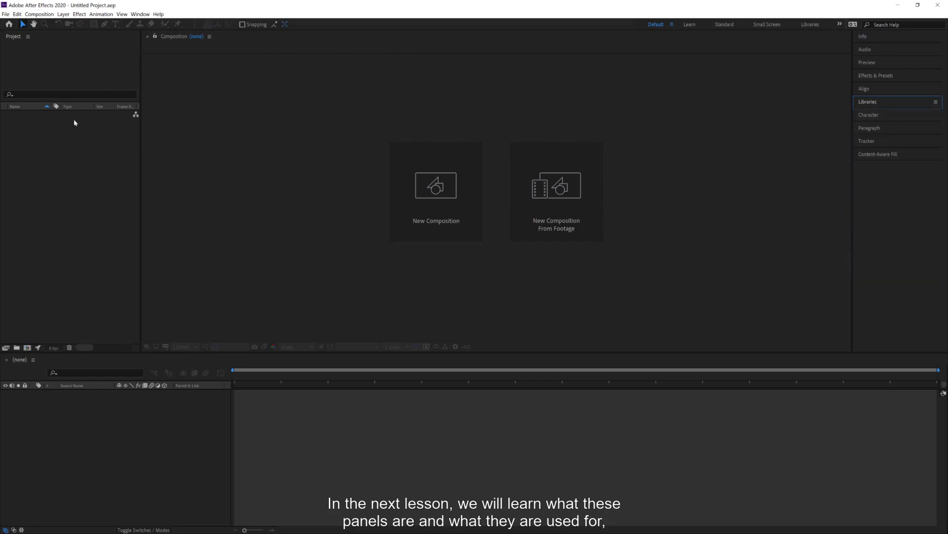